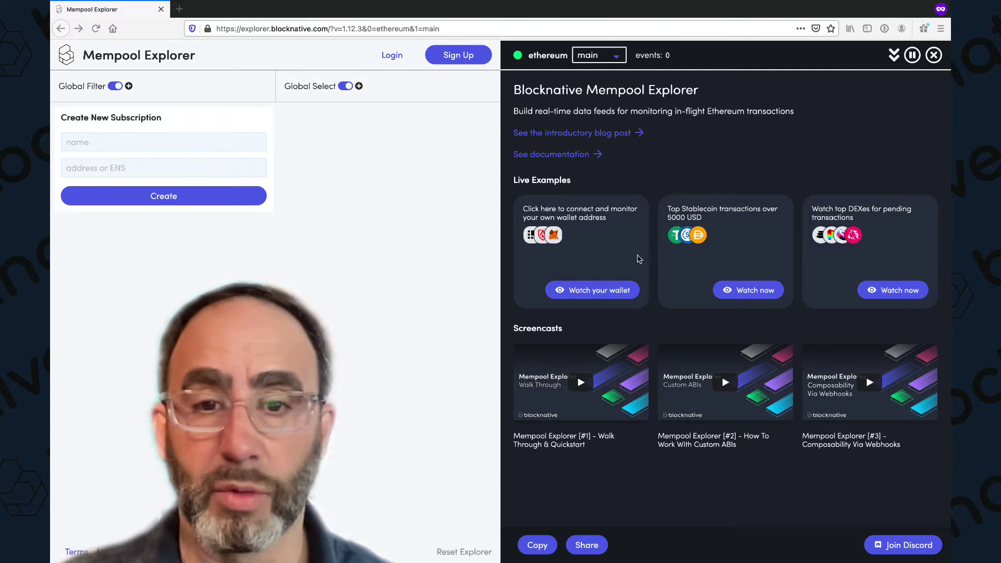
# - Browse the supported wallets without connecting, then load the top DEXes example and pause its feed
pyautogui.click(606, 294)
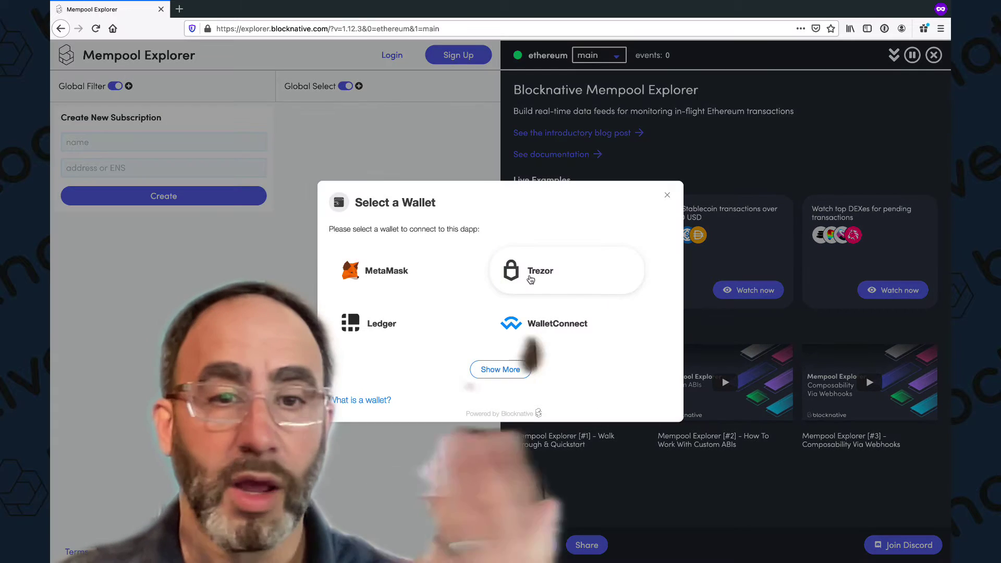
pyautogui.click(509, 370)
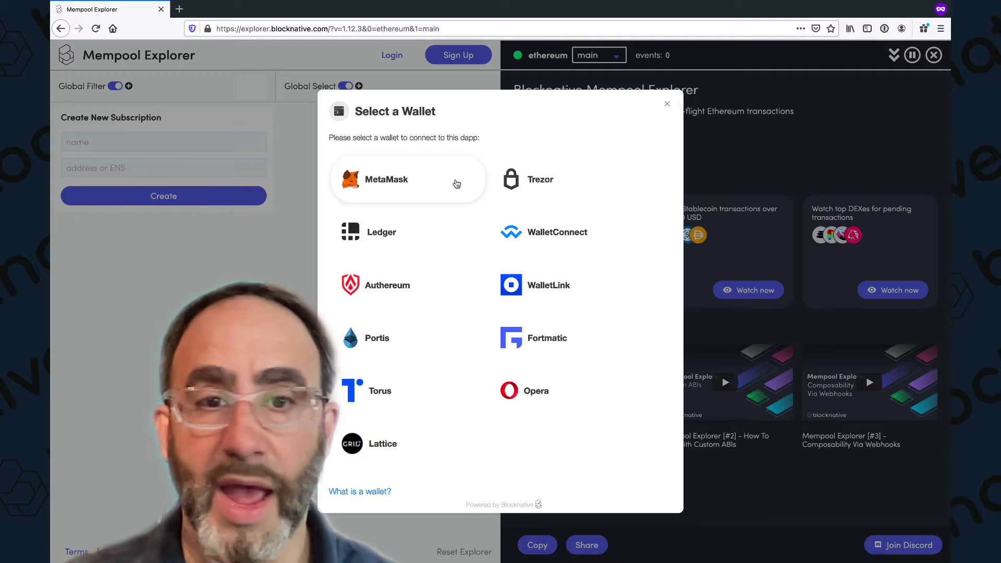
pyautogui.click(667, 104)
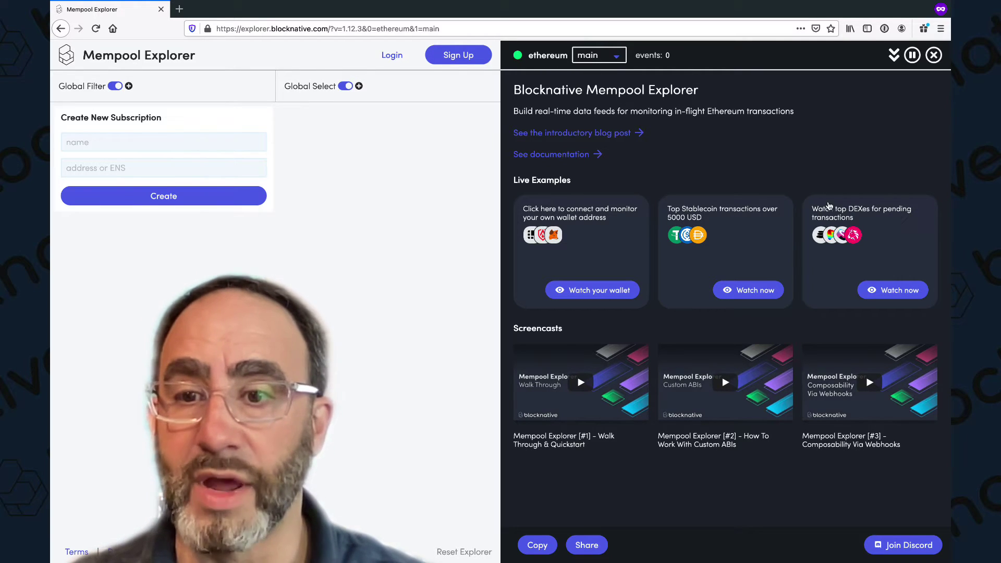
pyautogui.click(888, 291)
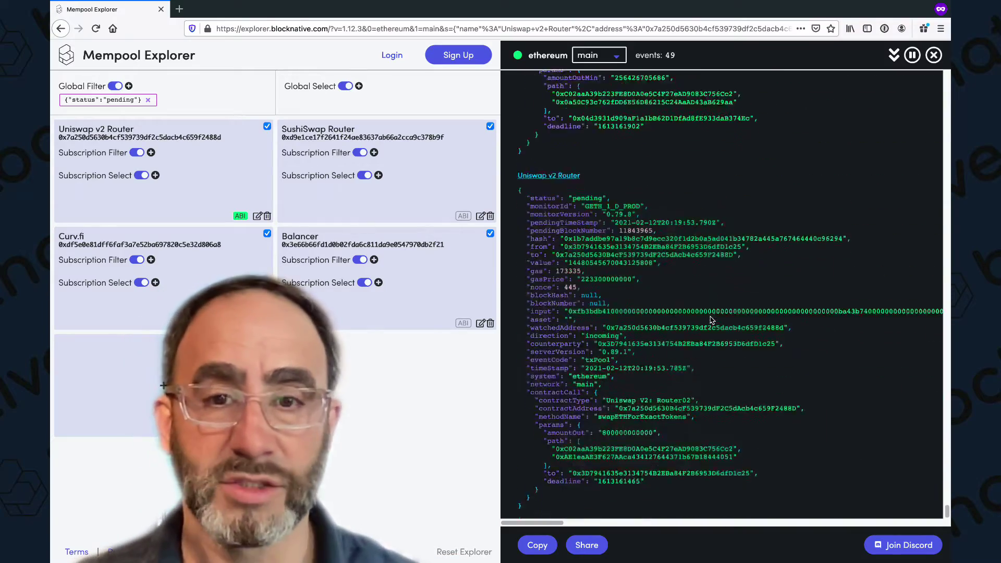
pyautogui.press('space')
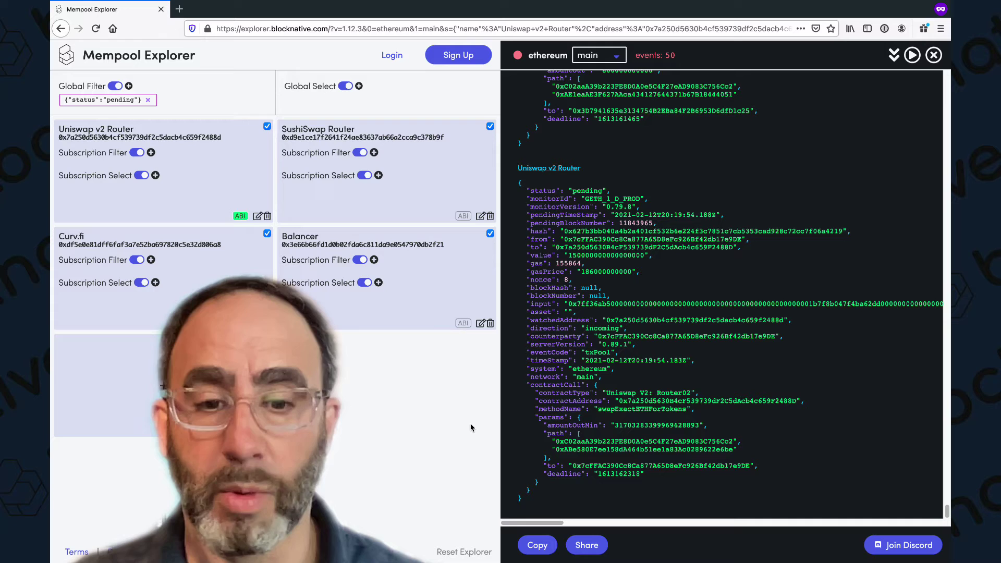
# - Reset Explorer to clear the DEX example and return to the welcome page
pyautogui.click(454, 552)
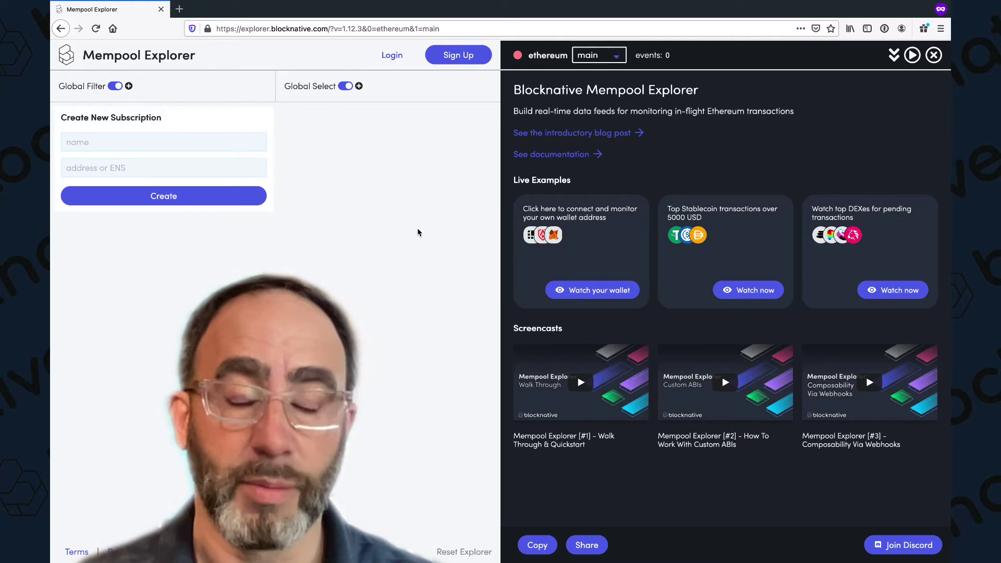
# - Check the Sign Up form, account dropdown and gas widget settings, closing each without changes
pyautogui.click(461, 59)
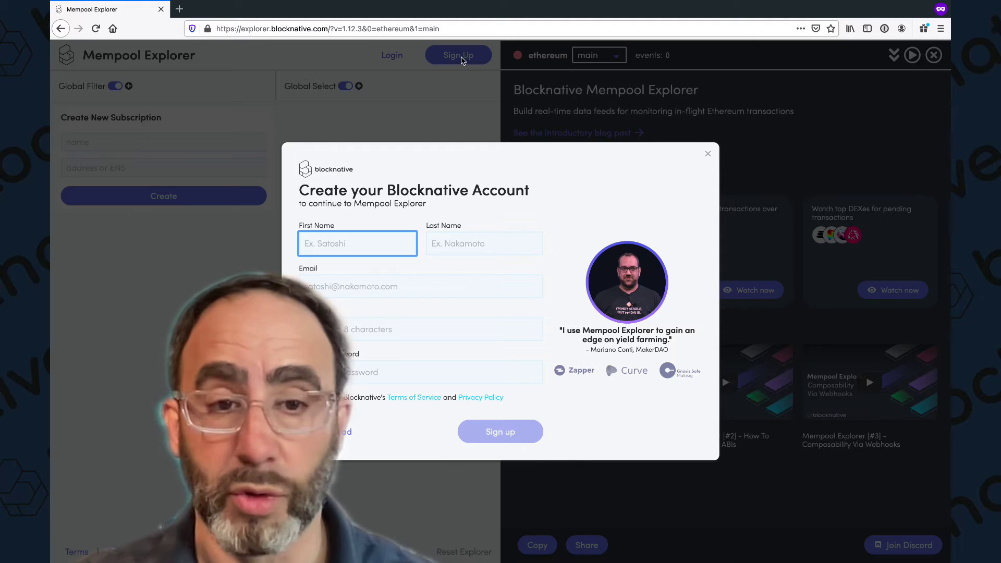
pyautogui.click(708, 154)
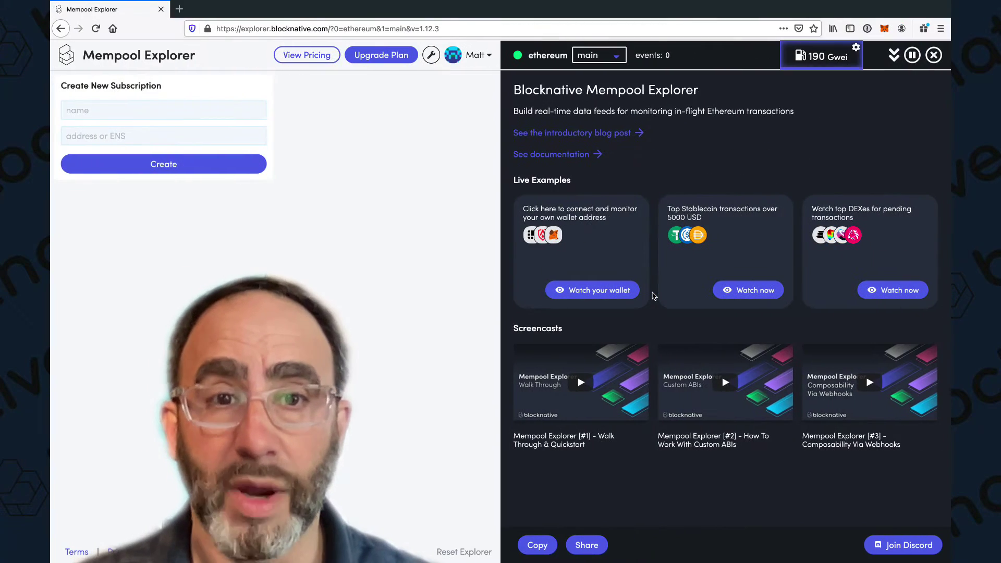
pyautogui.click(469, 62)
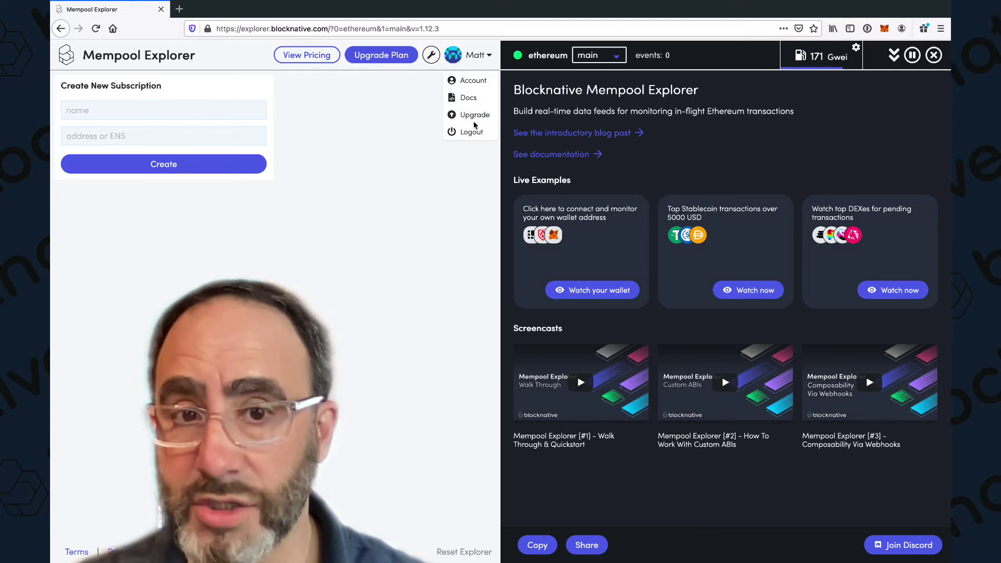
pyautogui.click(449, 197)
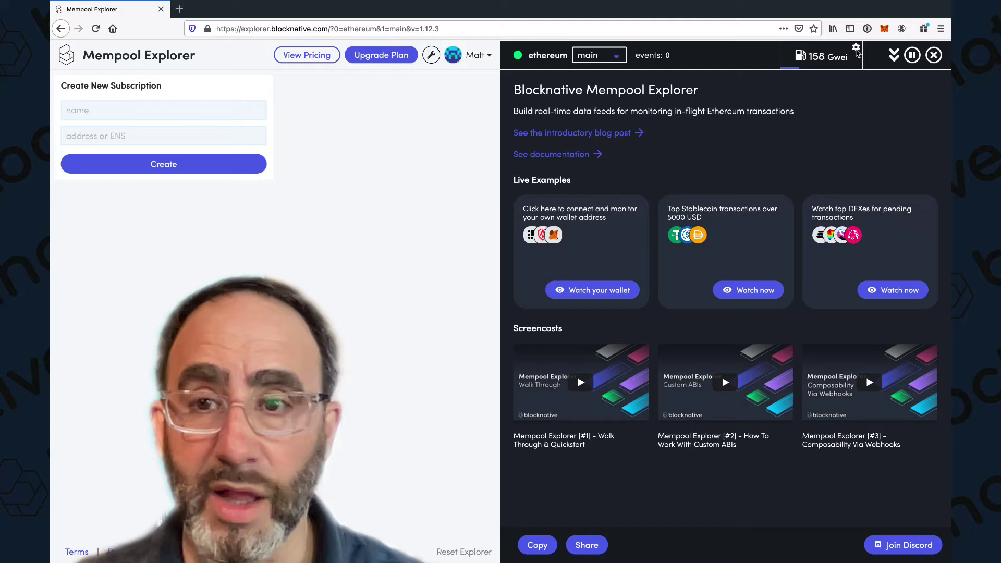
pyautogui.click(856, 49)
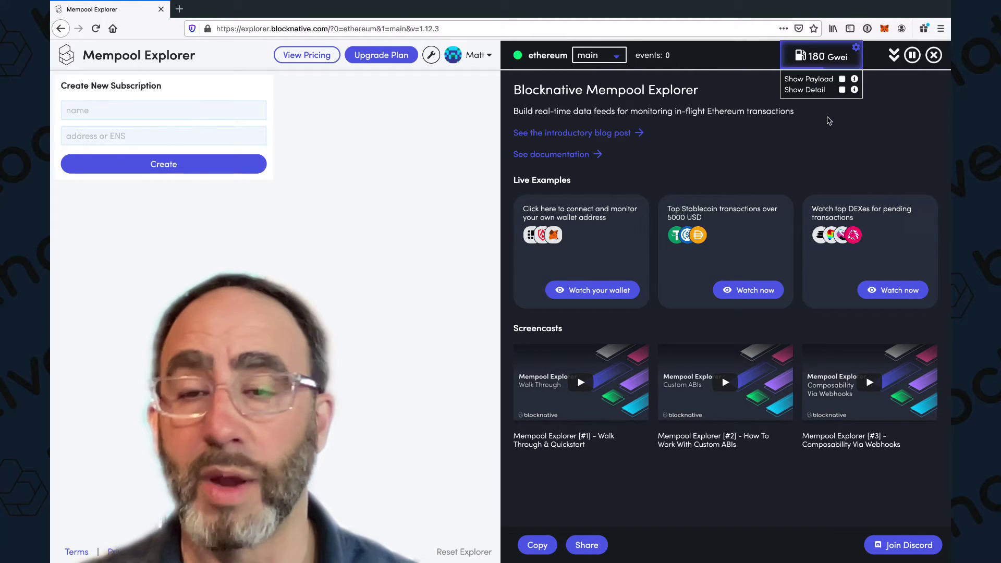
pyautogui.click(829, 121)
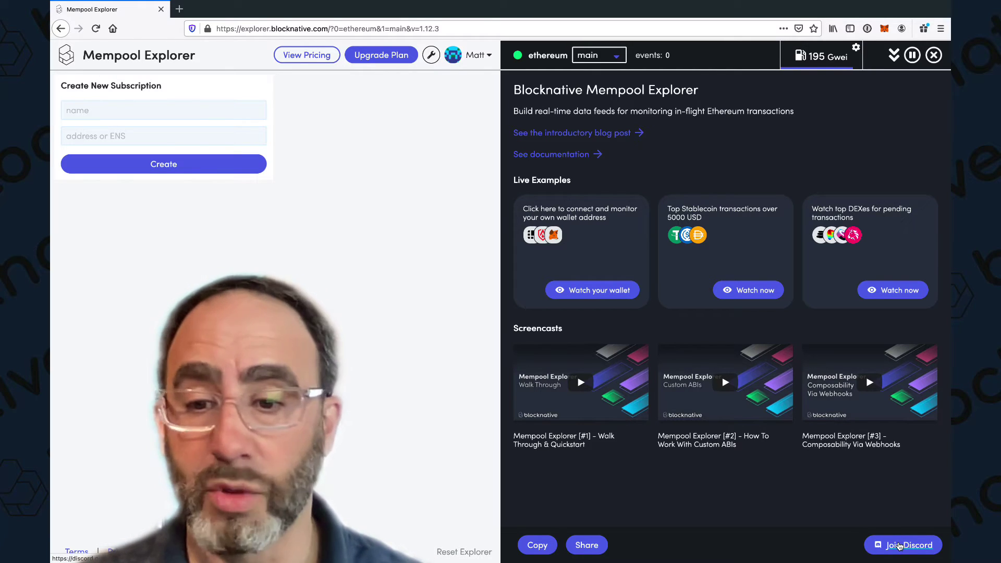
pyautogui.click(900, 546)
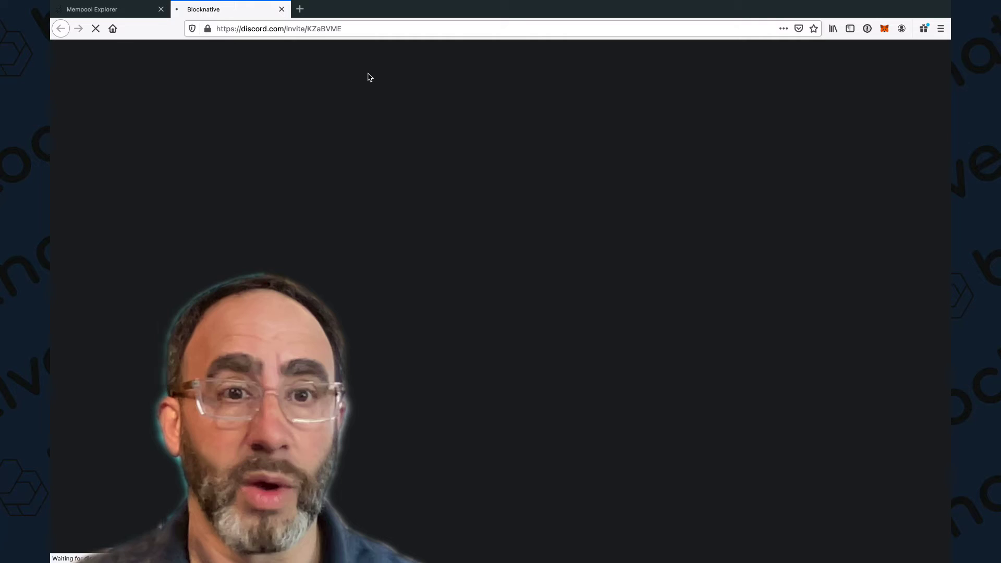
pyautogui.click(282, 10)
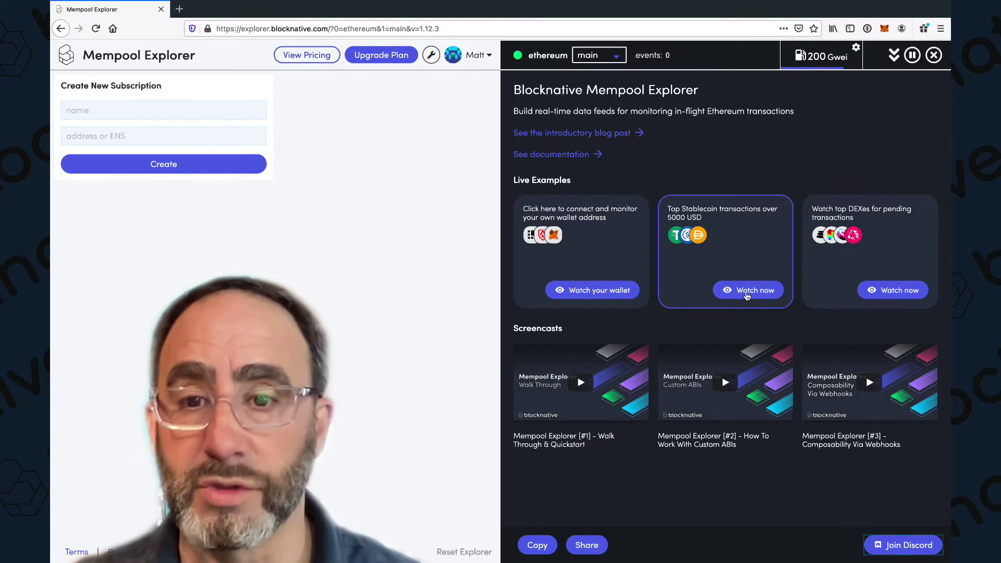
# - Watch Tether, USDC and DAI transfers of at least 5000 and copy a share link
pyautogui.click(746, 290)
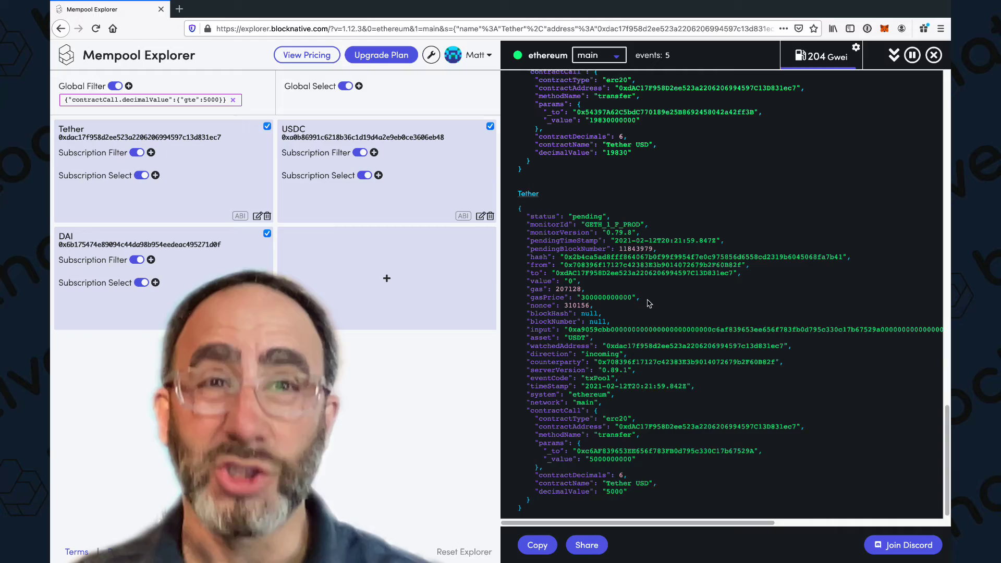
pyautogui.click(590, 547)
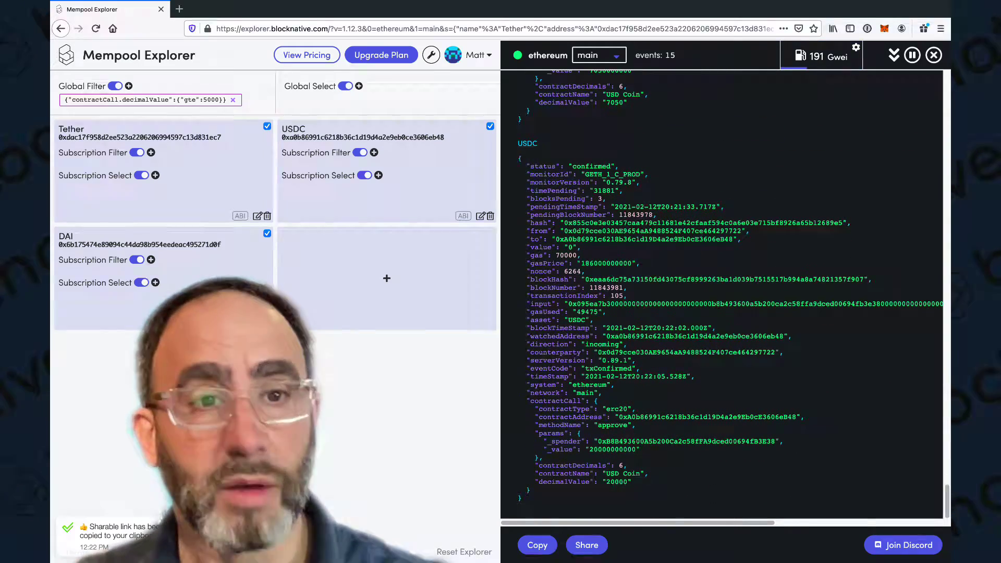
# - Open the copied tinyurl share link in a new Firefox tab
pyautogui.press('super+t')
pyautogui.write('https://tinyurl.com/y6c2jah2')
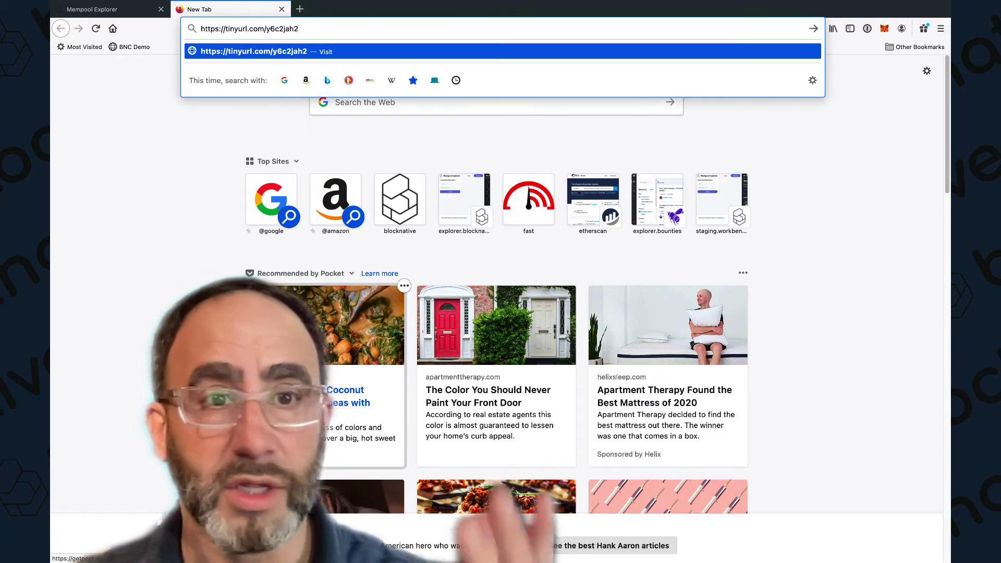
pyautogui.press('Return')
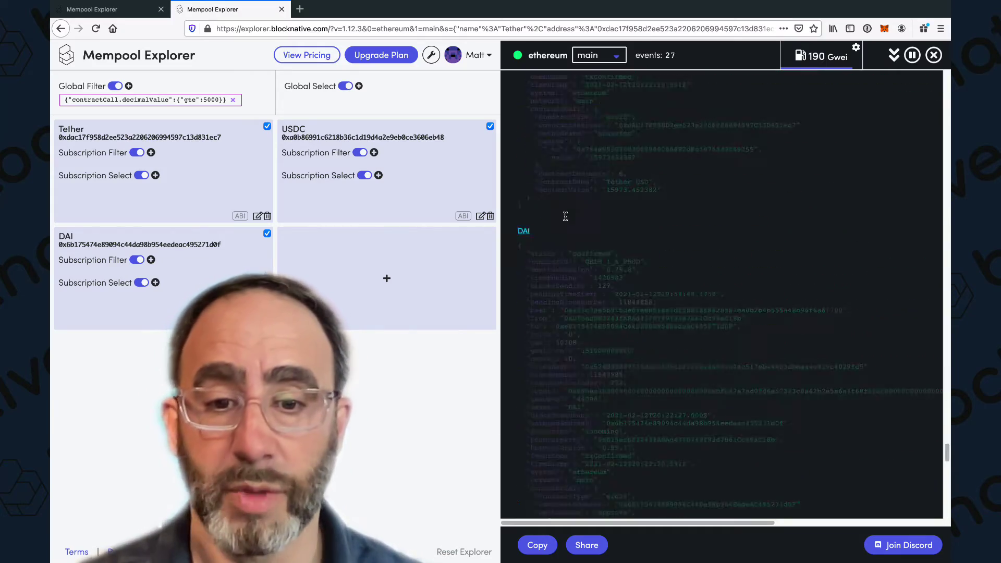
# - Copy a transaction's data, pause and restart the feed, then resume it with a fresh log
pyautogui.click(538, 547)
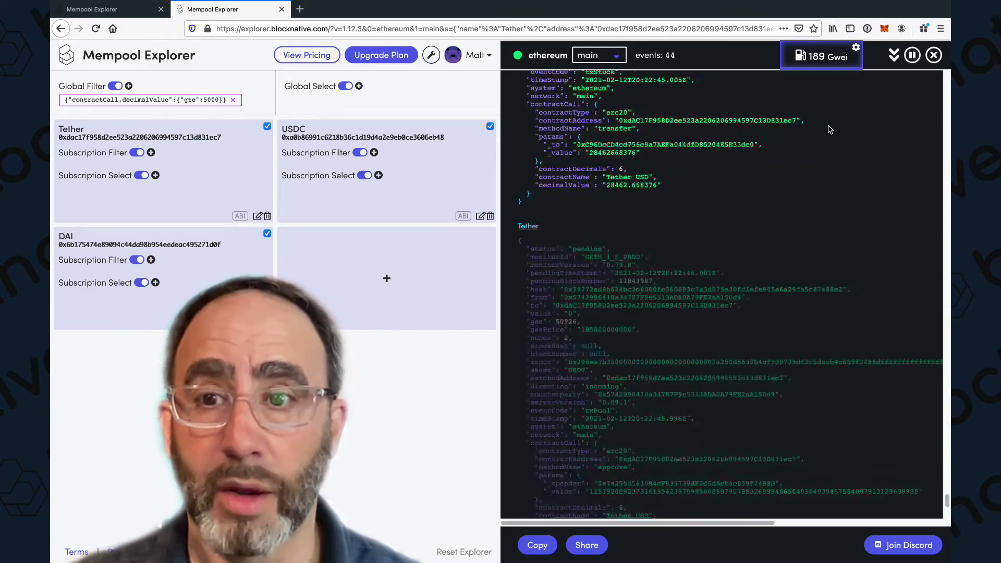
pyautogui.click(911, 60)
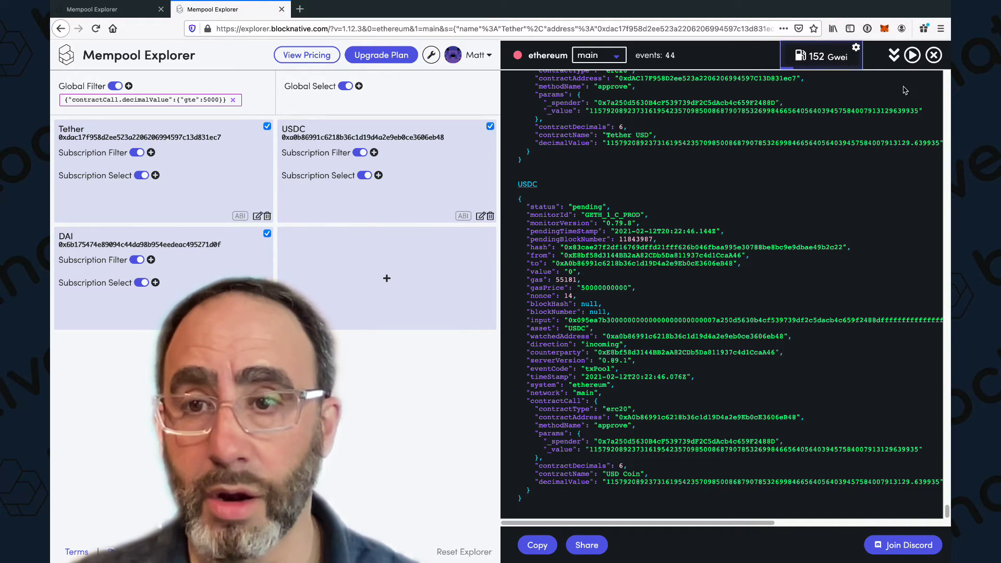
pyautogui.click(912, 55)
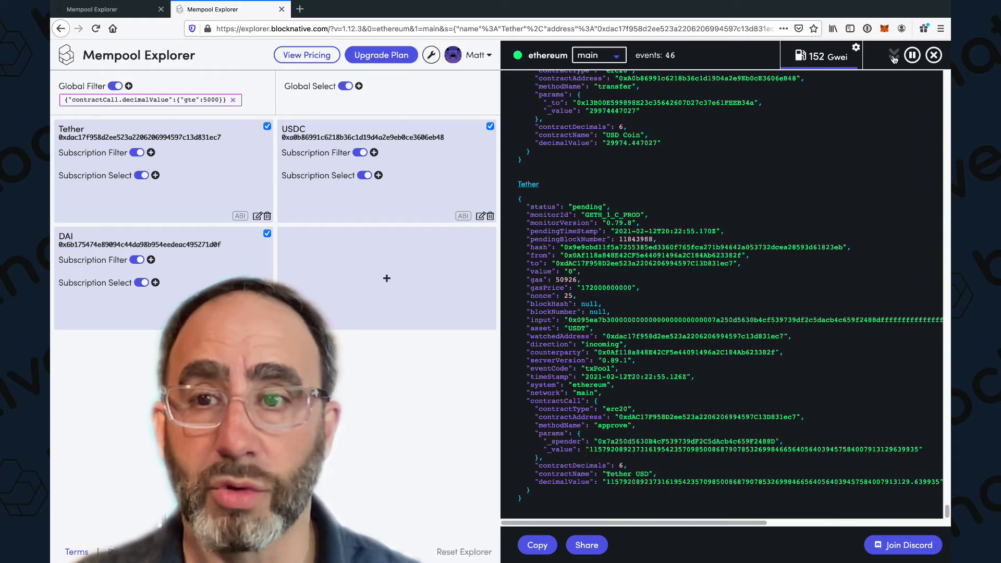
pyautogui.scroll(3, 811, 130)
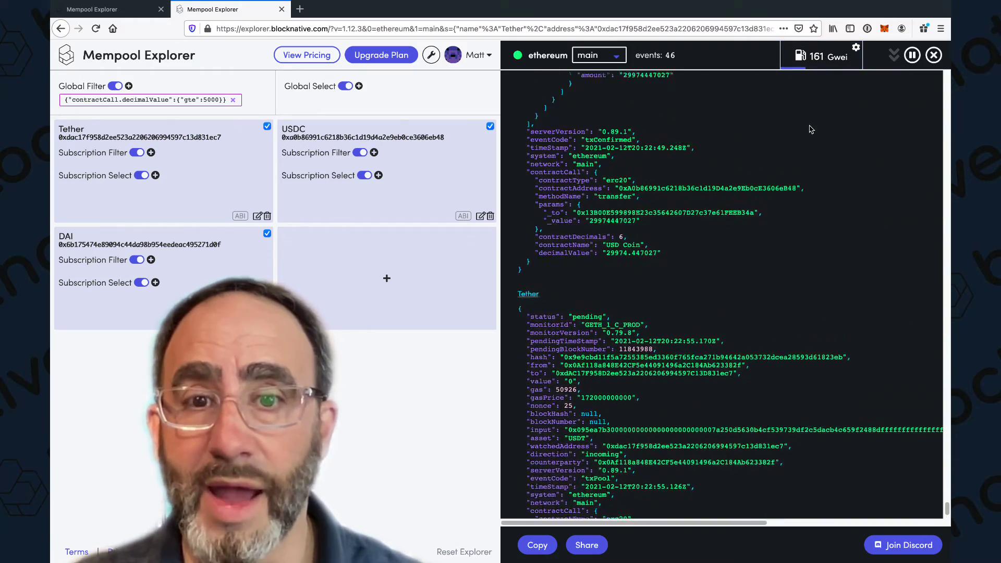
pyautogui.scroll(1, 811, 129)
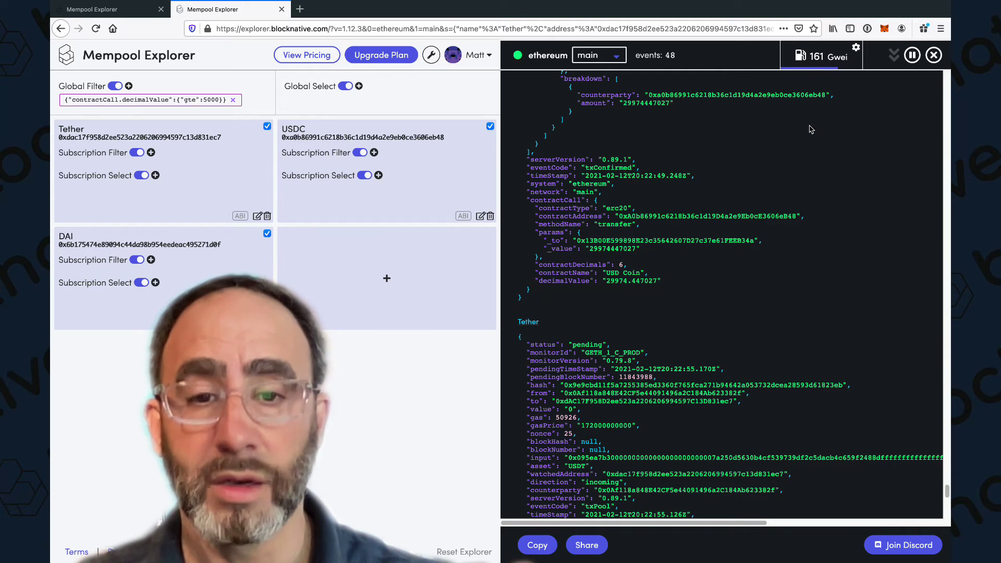
pyautogui.scroll(5, 810, 129)
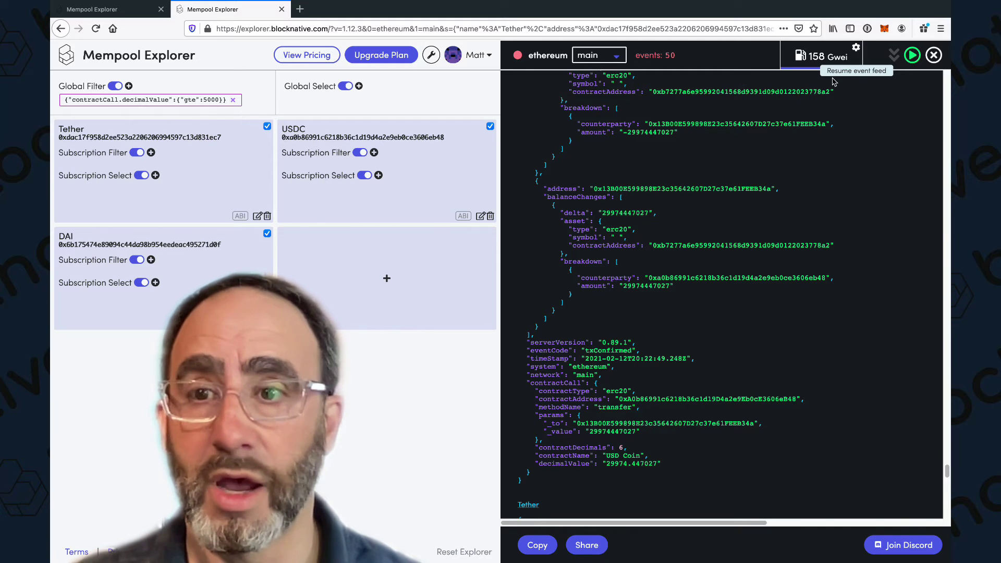
pyautogui.click(912, 55)
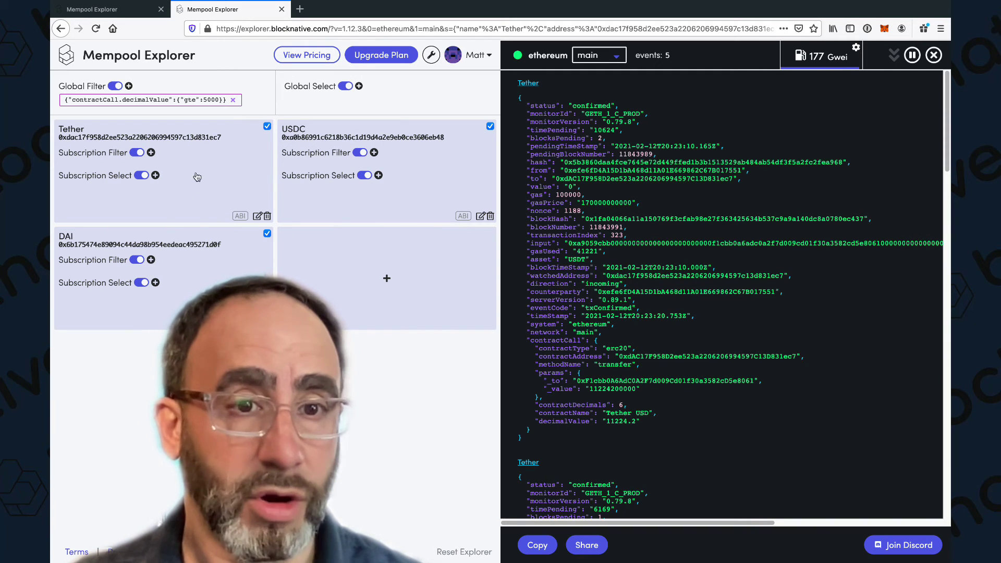
# - Uncheck the USDC and DAI subscription cards so only Tether keeps streaming
pyautogui.click(491, 127)
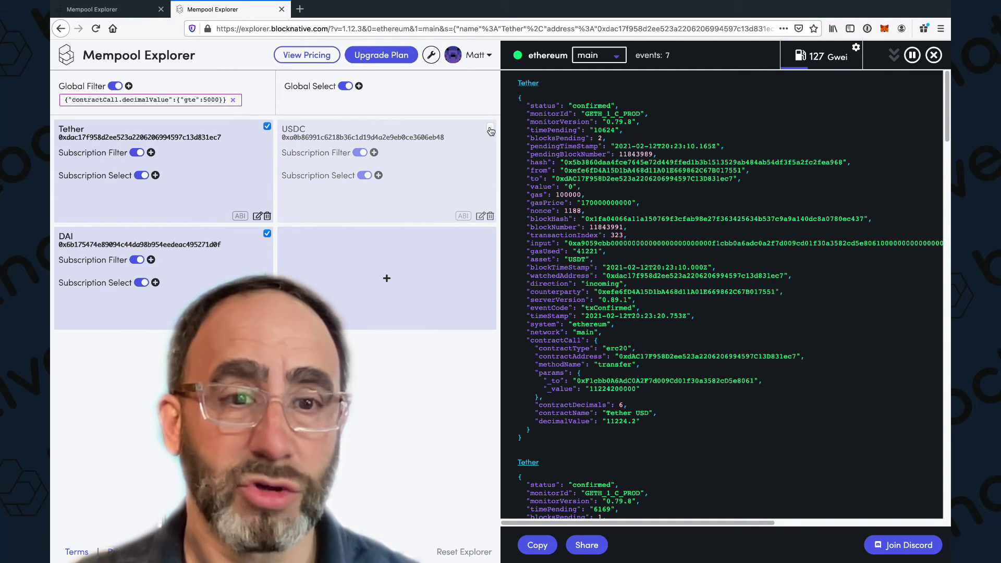
pyautogui.click(267, 234)
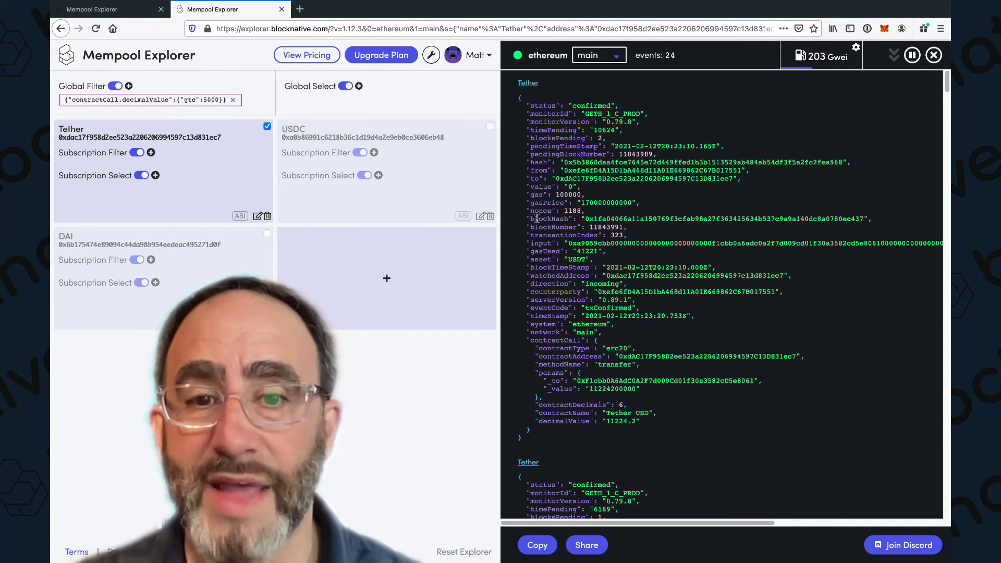
# - Add a Subscription Select on Tether keeping only the status field
pyautogui.click(156, 175)
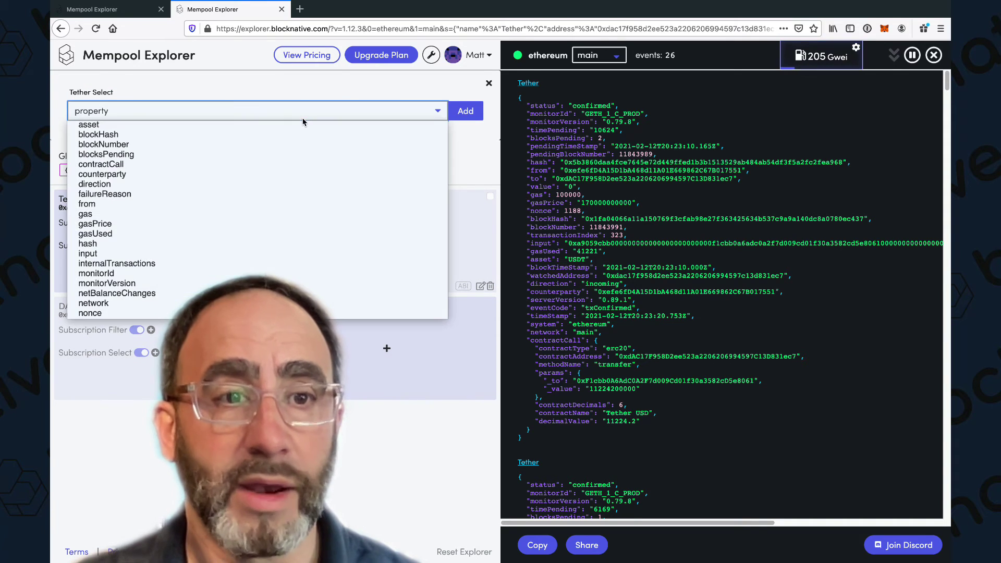
pyautogui.click(305, 112)
pyautogui.scroll(-3, 266, 281)
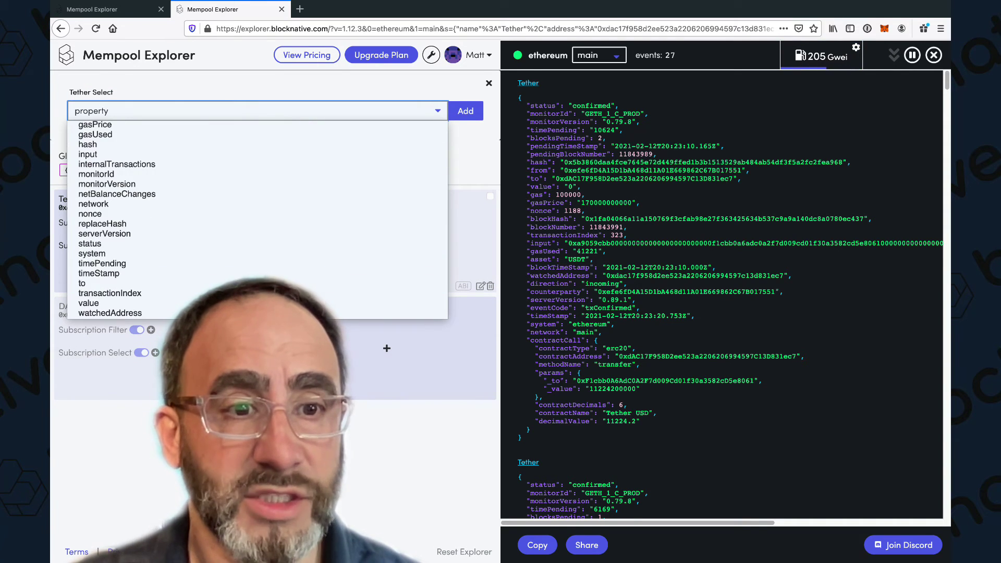
pyautogui.click(243, 245)
pyautogui.click(465, 111)
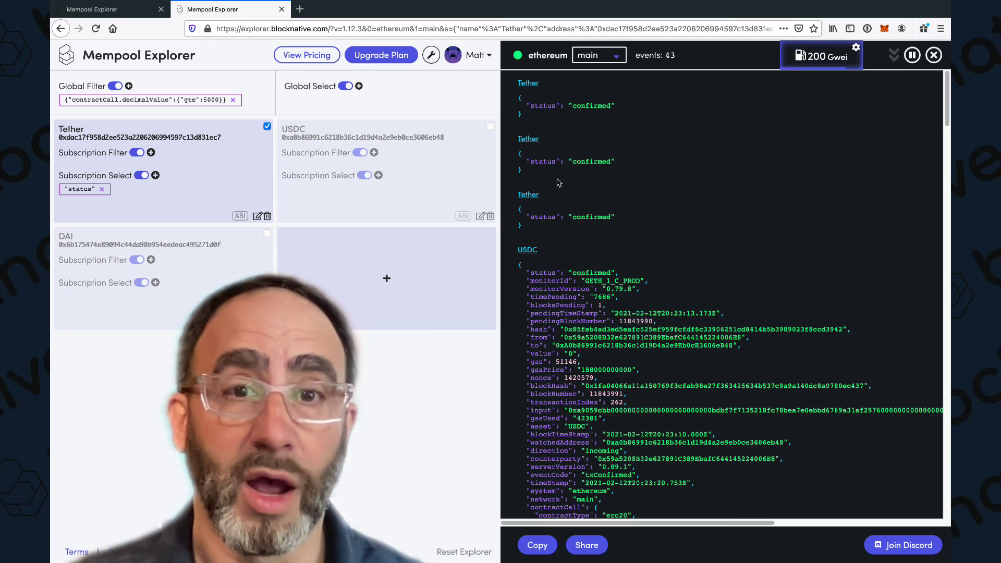
# - Reset Explorer, clearing the Tether subscription and event feed back to the welcome page
pyautogui.click(471, 550)
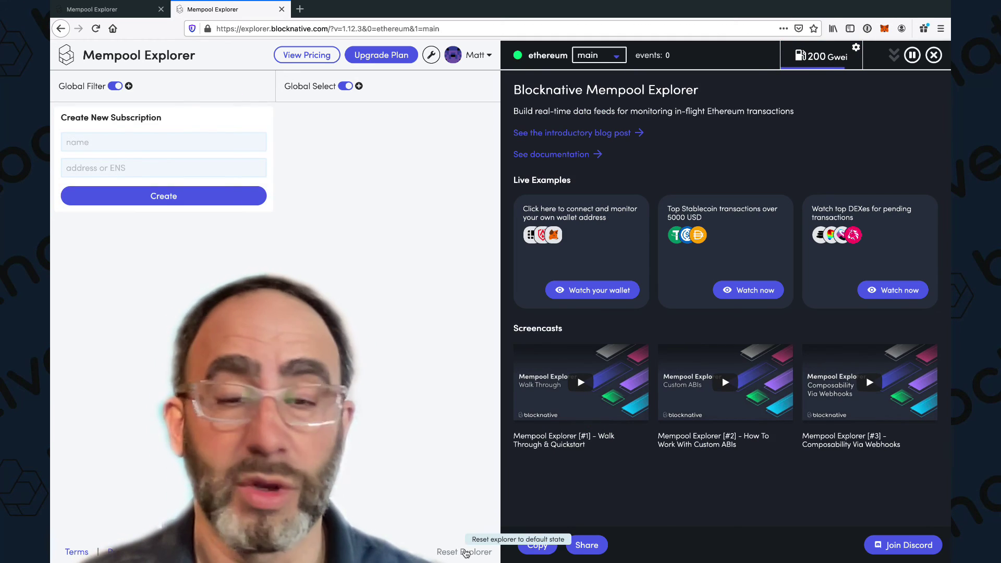